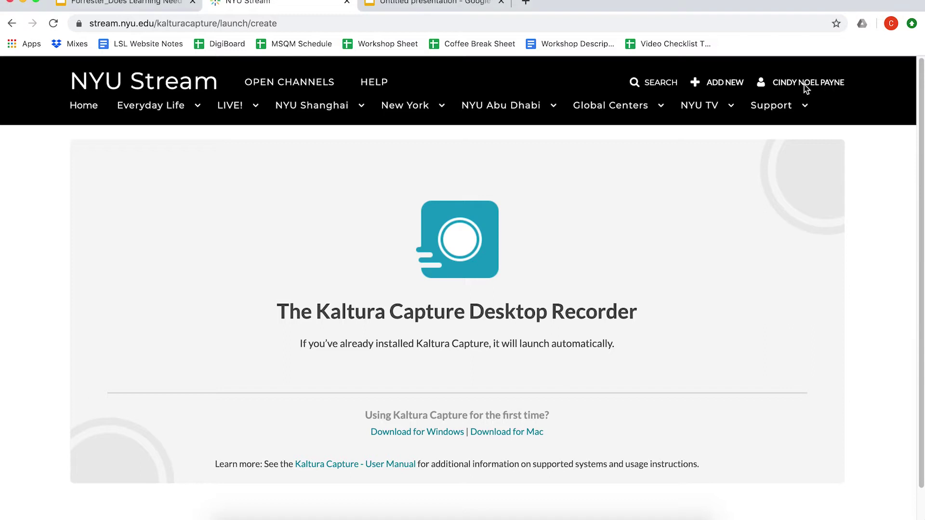
Go to My Media and open the Kaltura Editing Test video page.
click(826, 90)
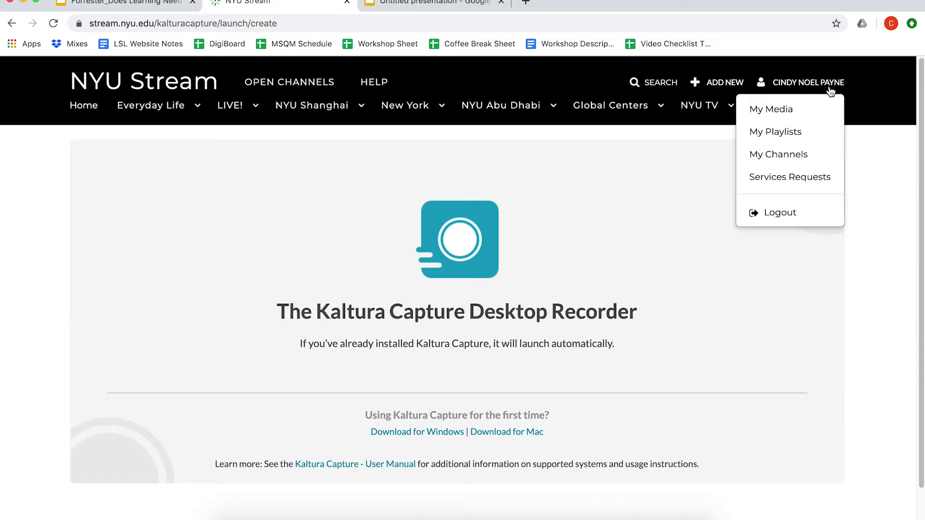
click(812, 106)
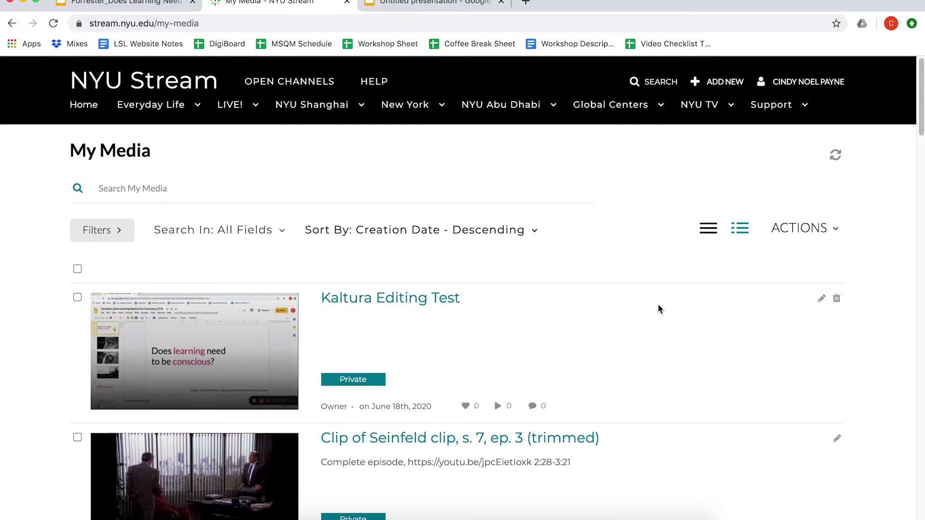
click(540, 330)
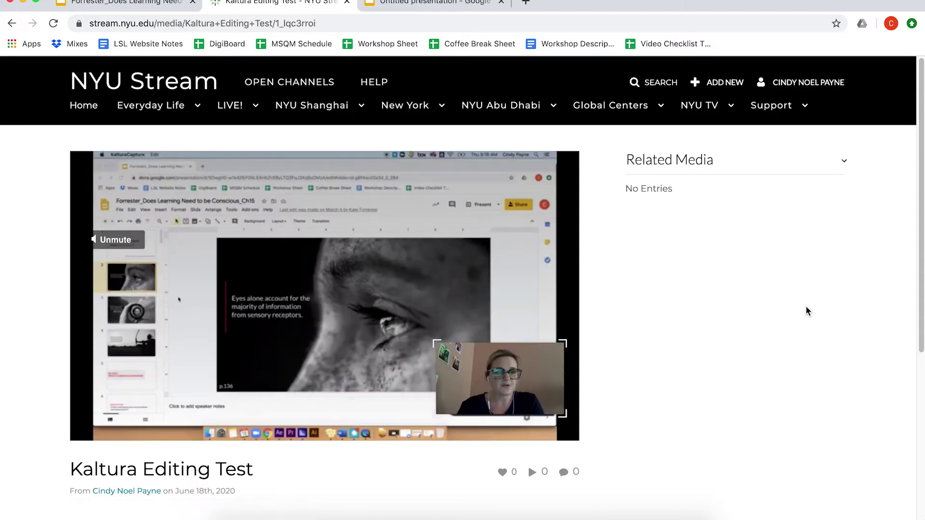
scroll(807, 310, down, 3)
scroll(805, 309, down, 2)
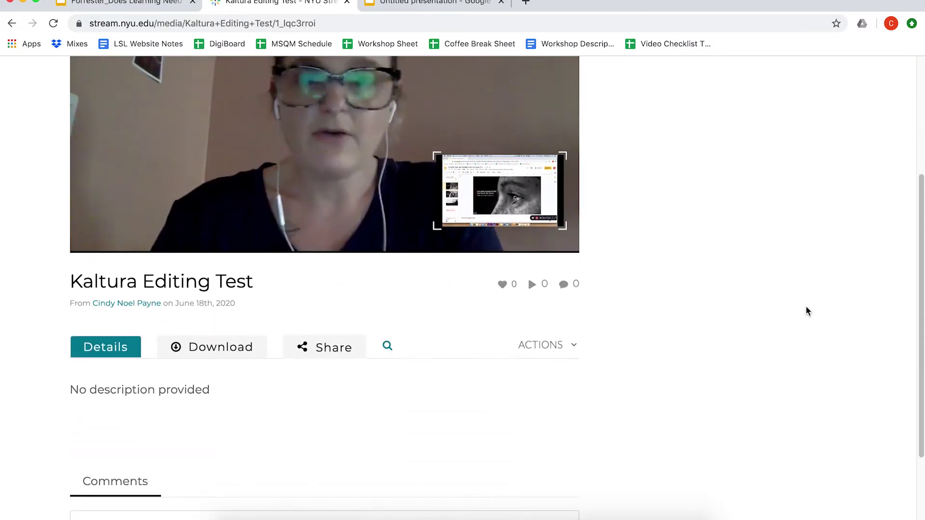
Open the video's edit page via Actions > Edit and launch the video editor.
click(574, 347)
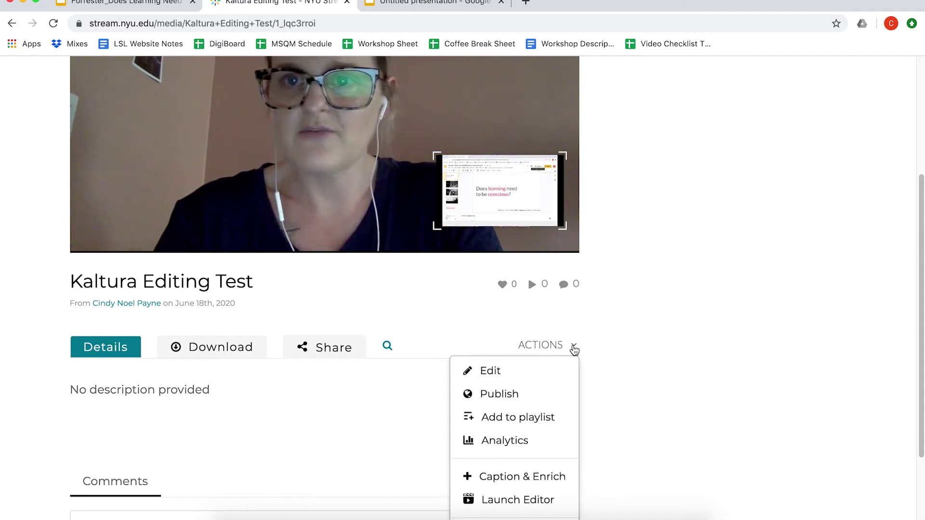
click(551, 369)
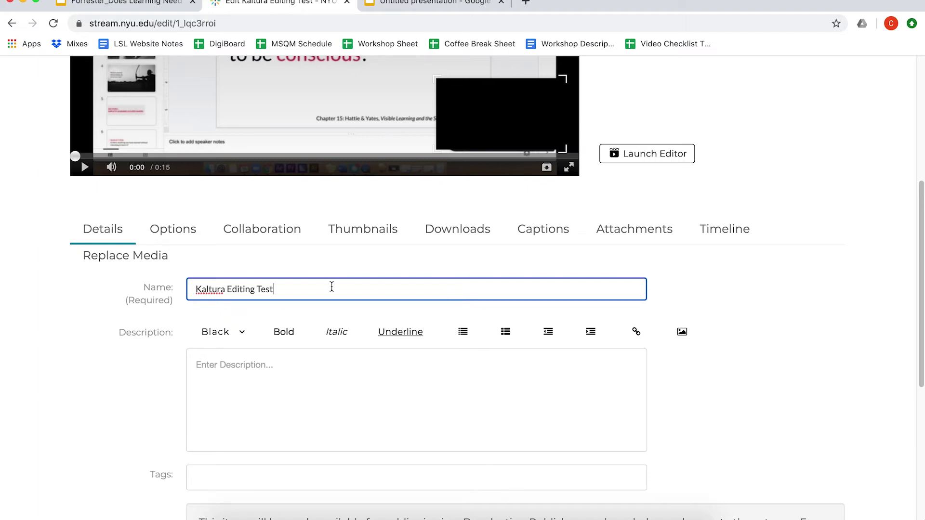
click(254, 363)
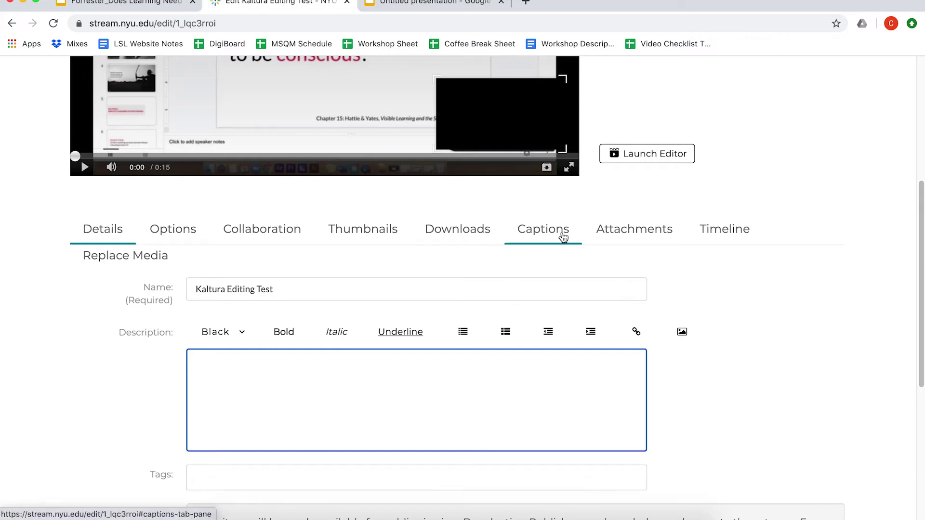
scroll(715, 239, up, 5)
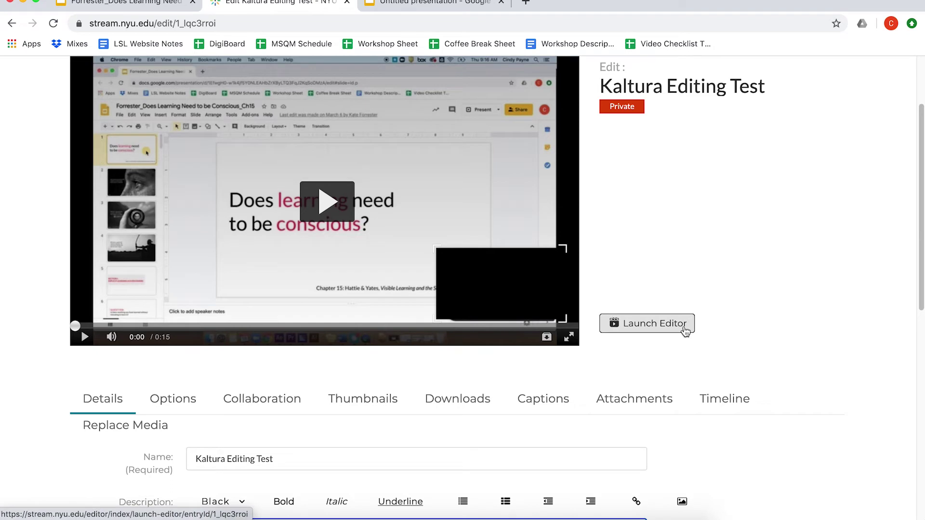
click(685, 330)
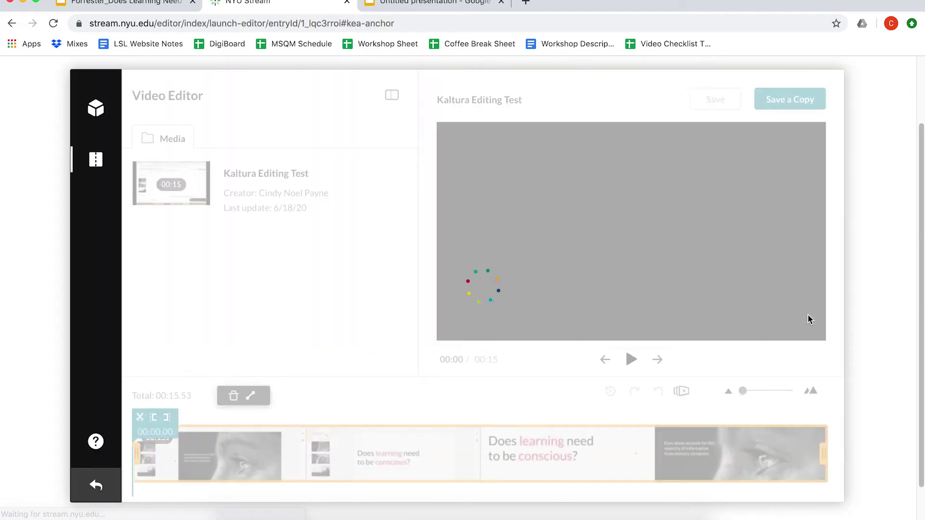
Trim the clip's start to 00:01.03 and shorten its end, leaving 00:13.31 total.
click(809, 317)
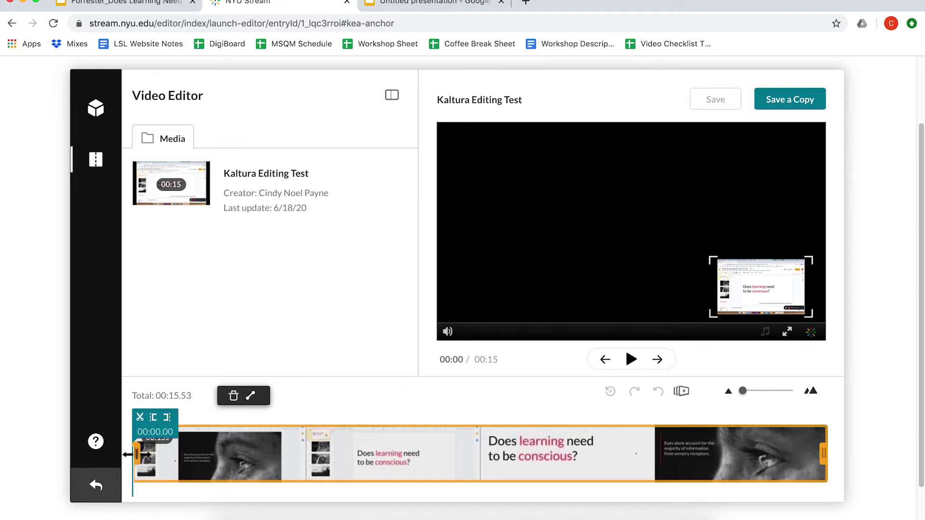
drag(137, 454, 181, 456)
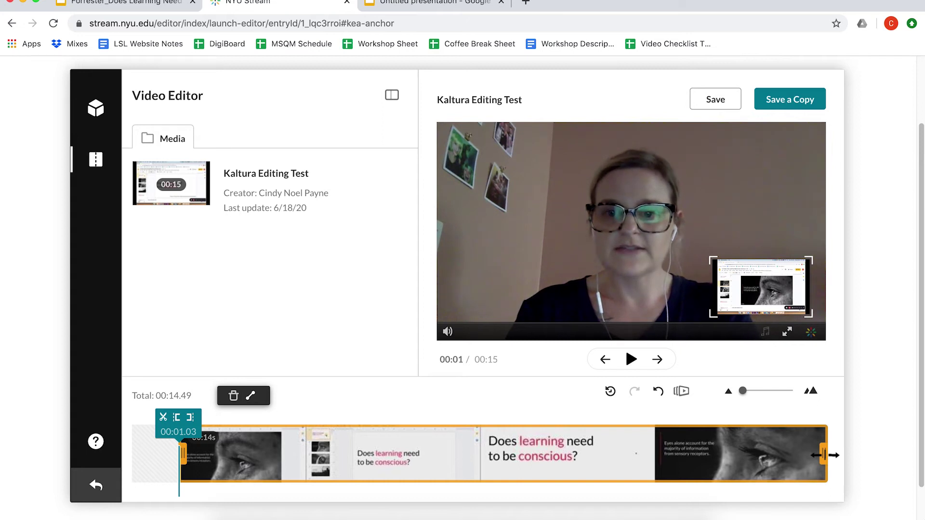
drag(825, 455, 771, 455)
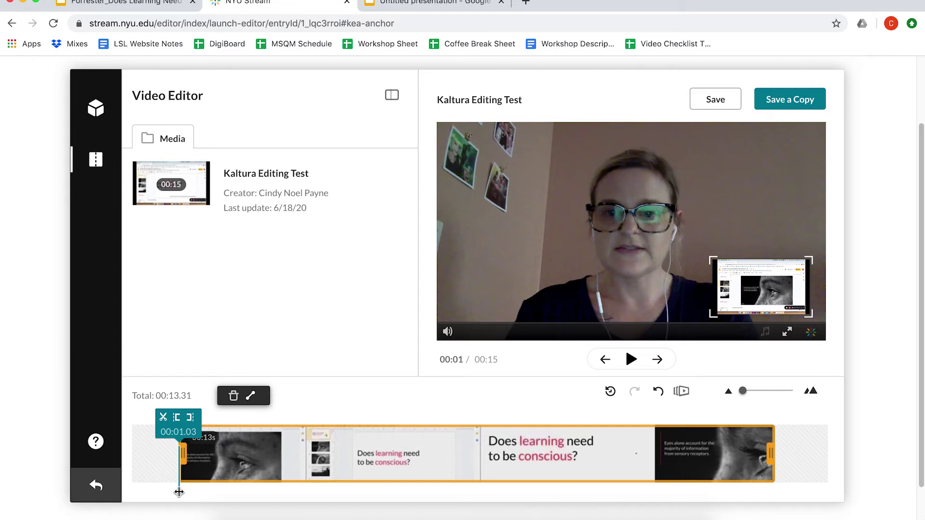
Move the playhead to 00:07.00 and split the clip there.
drag(178, 492, 447, 489)
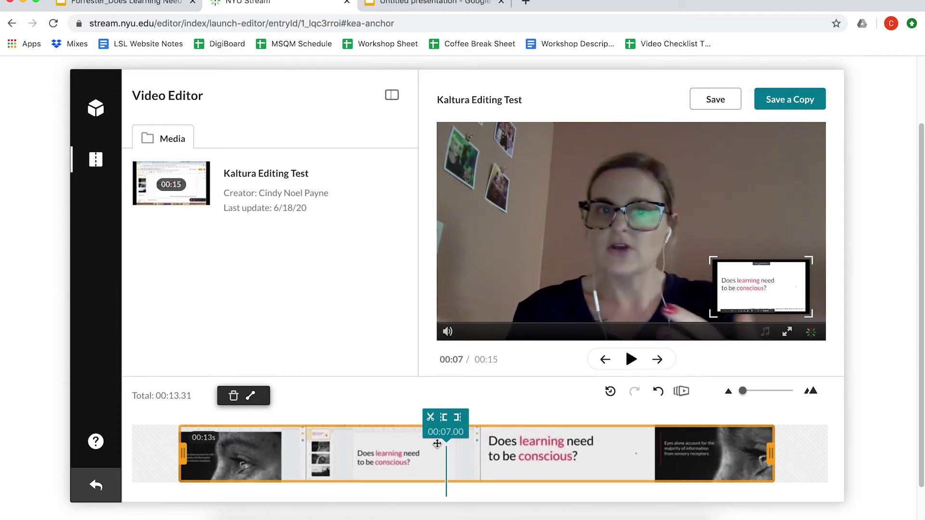
click(431, 418)
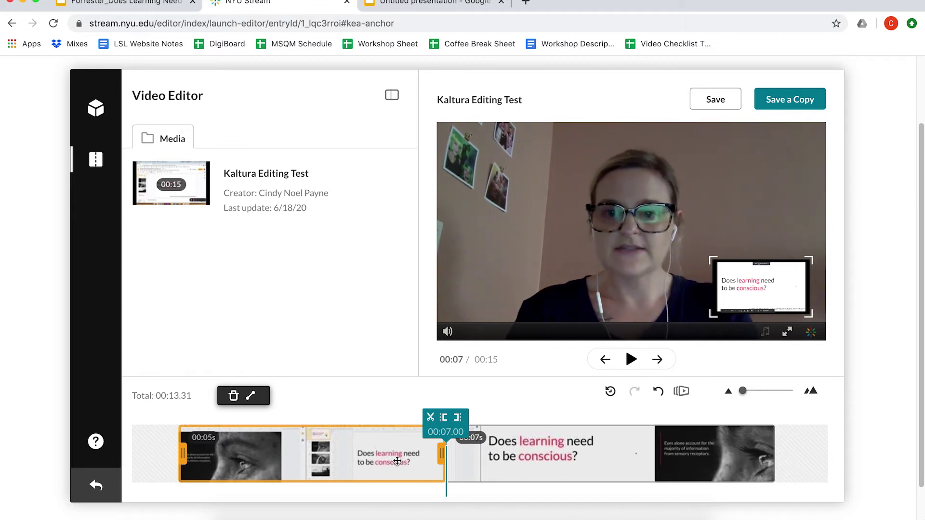
Split the second clip at 00:09.00, isolating a 2-second piece.
click(537, 461)
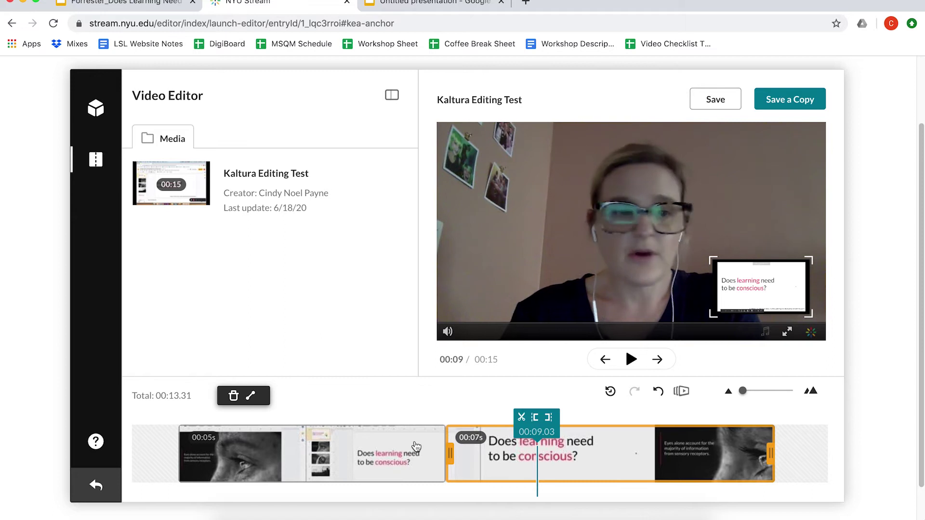
mouse_move(450, 454)
mouse_down()
mouse_move(458, 455)
mouse_move(450, 460)
mouse_up()
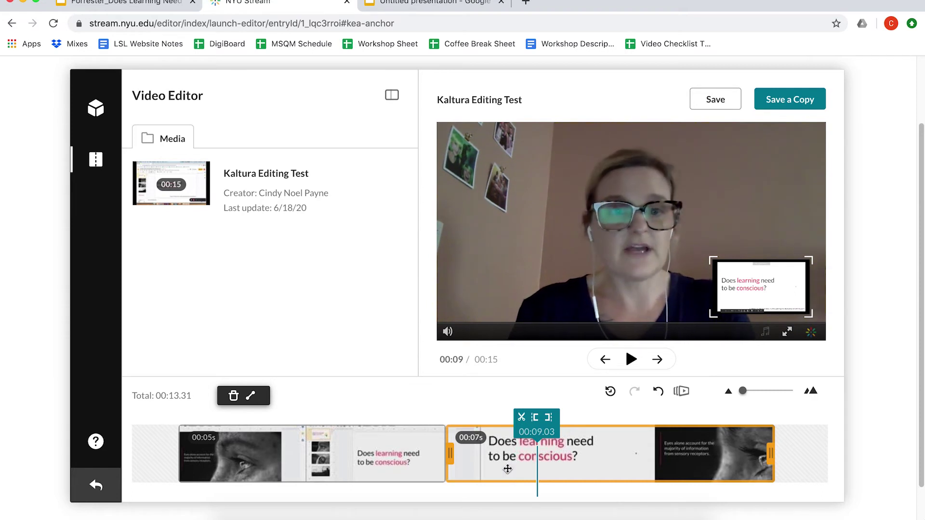
drag(537, 488, 538, 477)
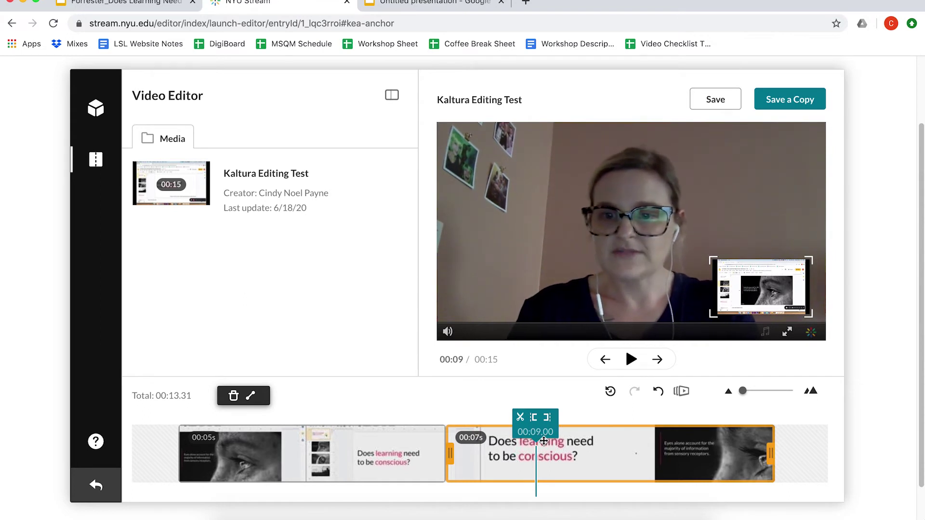
click(520, 418)
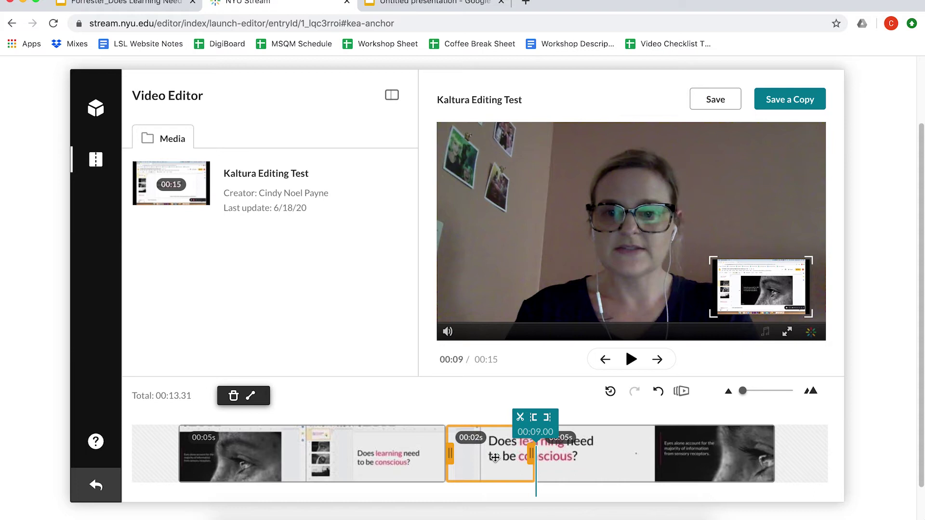
Delete the 2-second middle clip, leaving an 00:11.31 total.
click(368, 455)
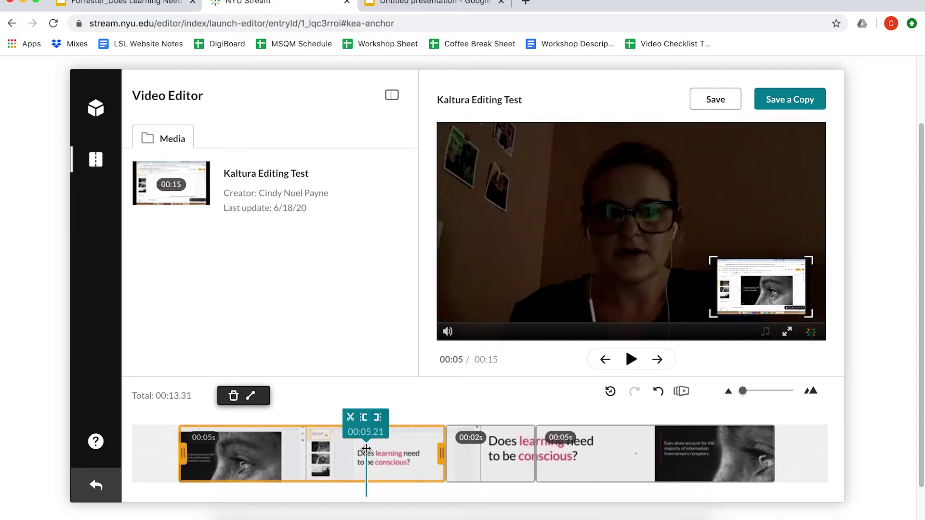
click(487, 456)
click(607, 458)
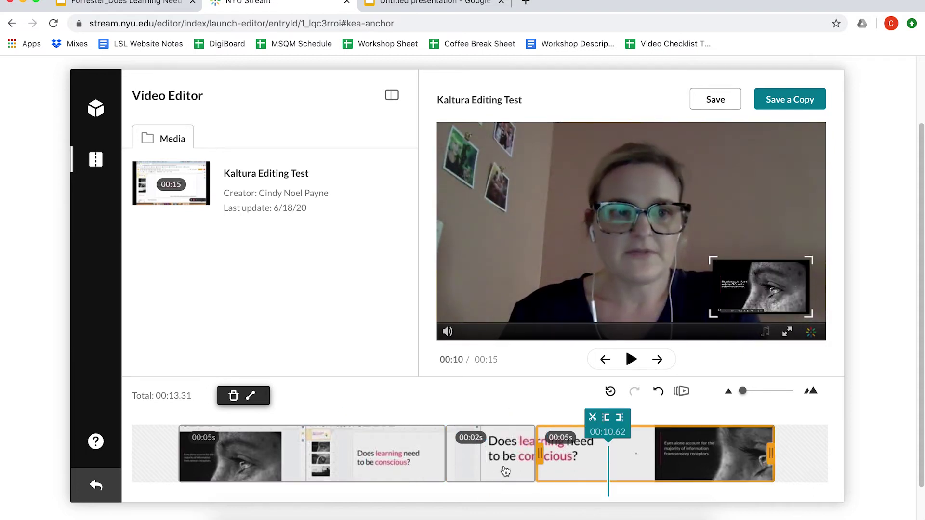
click(488, 462)
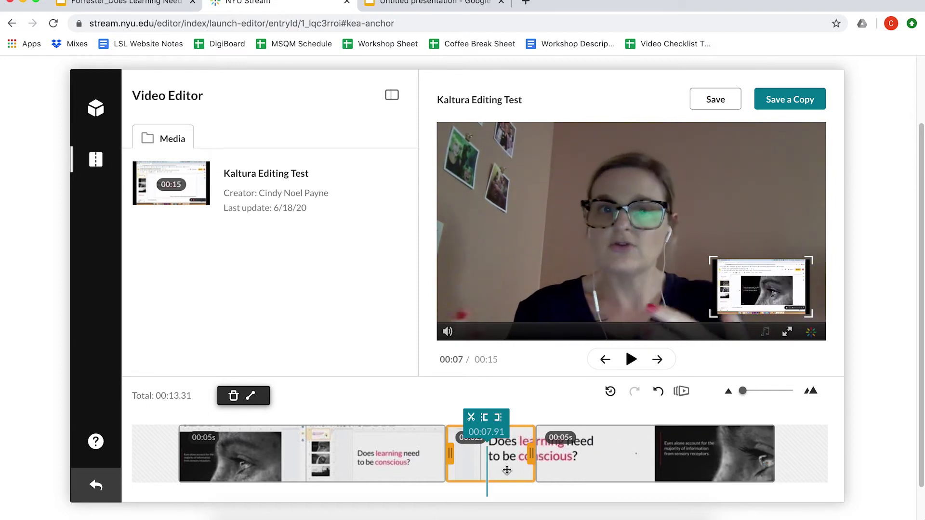
click(233, 396)
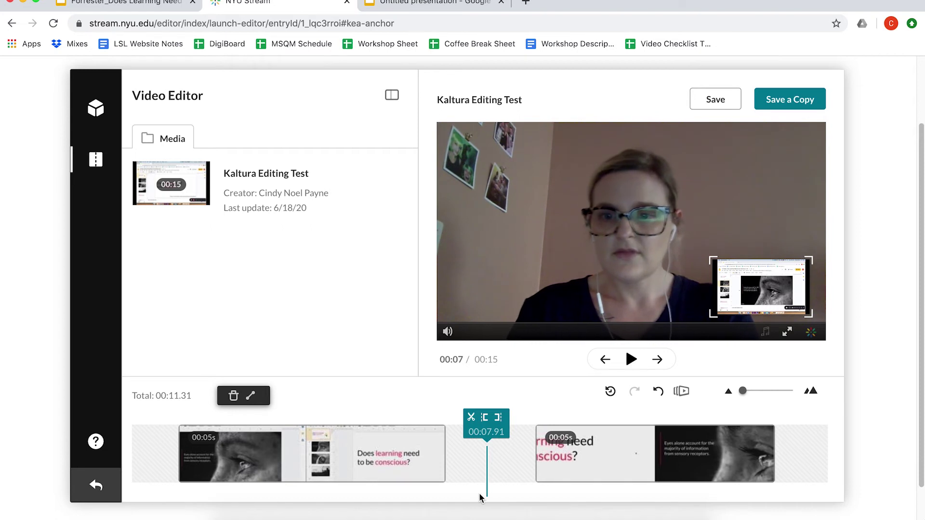
Slide the last clip left, then undo so it sits after a gap.
drag(486, 492, 626, 492)
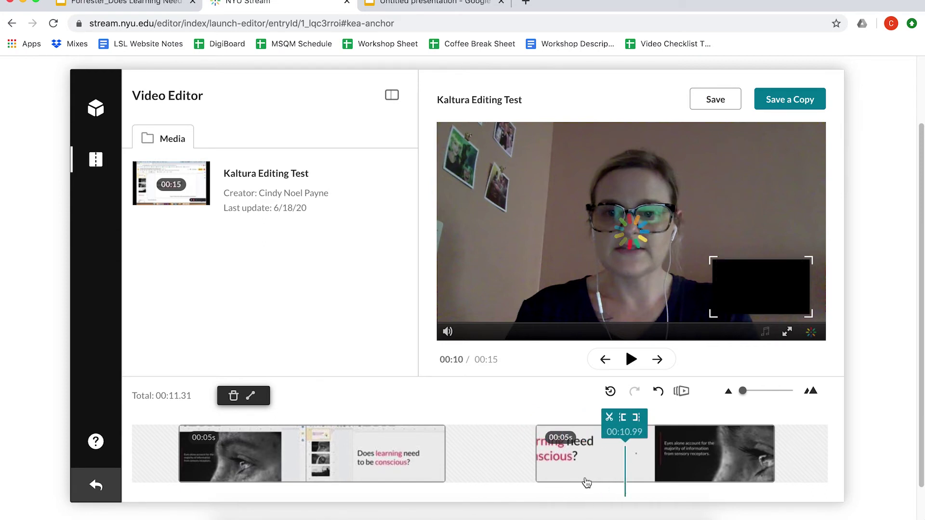
click(593, 461)
click(373, 452)
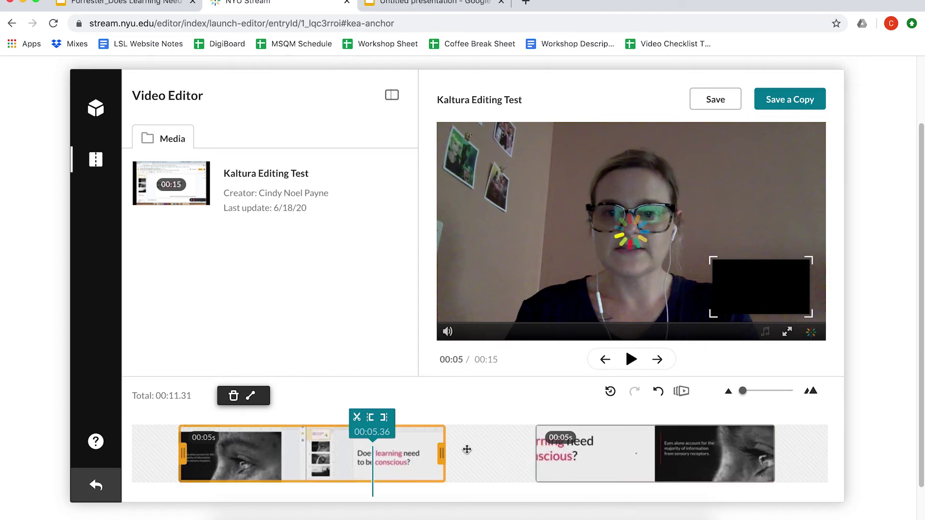
click(615, 474)
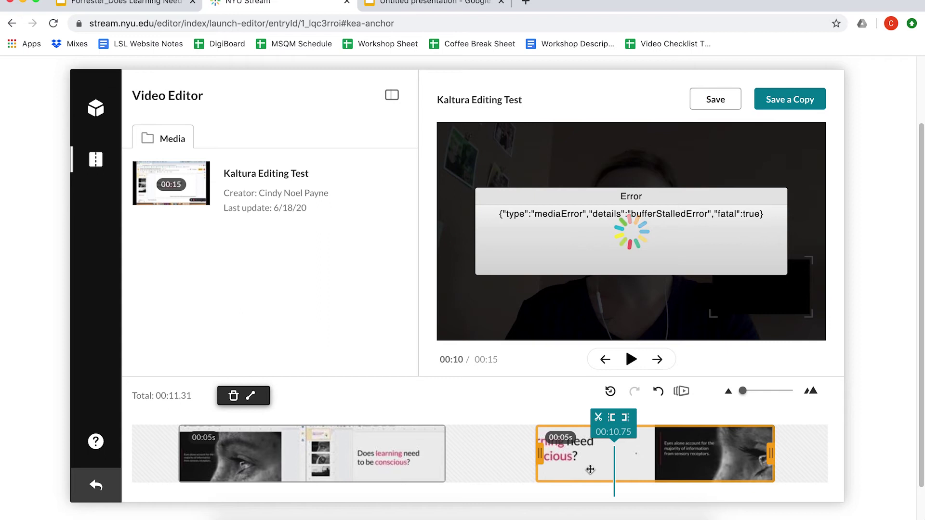
drag(590, 469, 501, 464)
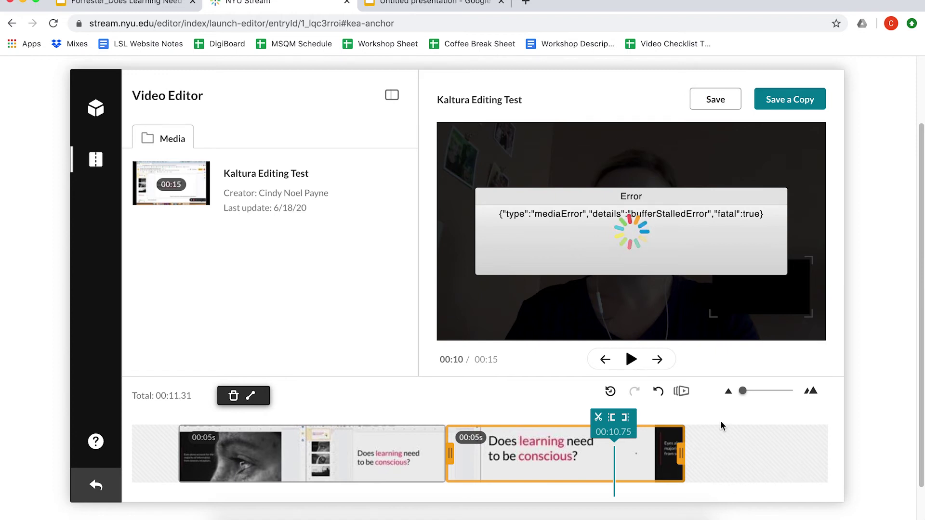
click(722, 468)
key(super+z)
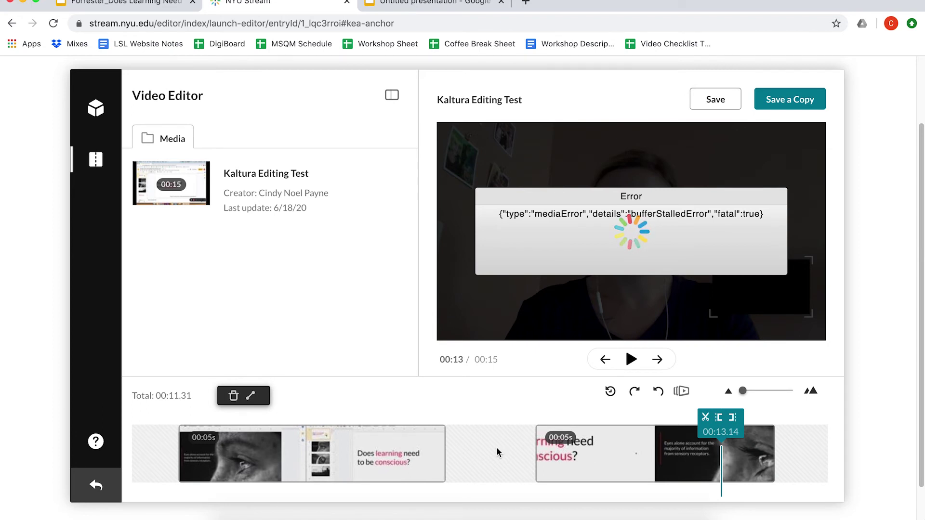
click(409, 450)
click(628, 460)
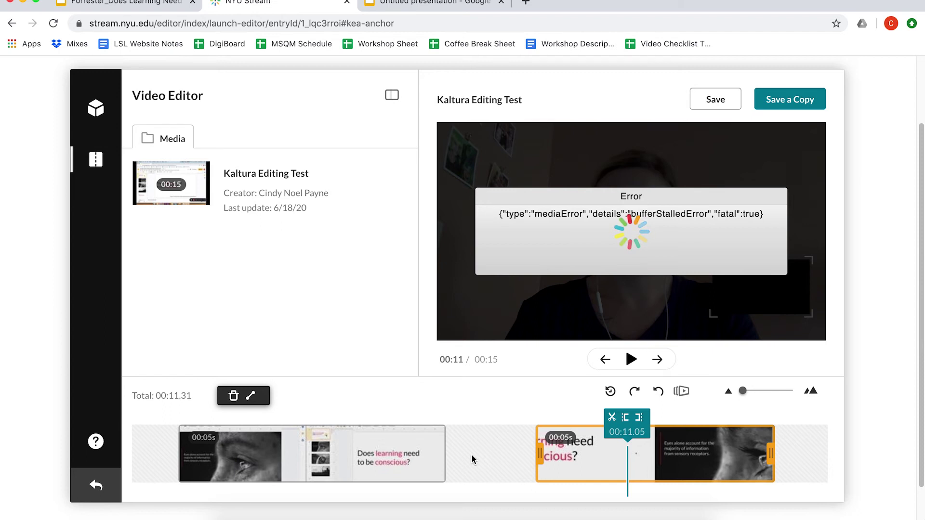
Set a 1-second fade-in on the first clip, leaving fade-out at zero.
click(245, 450)
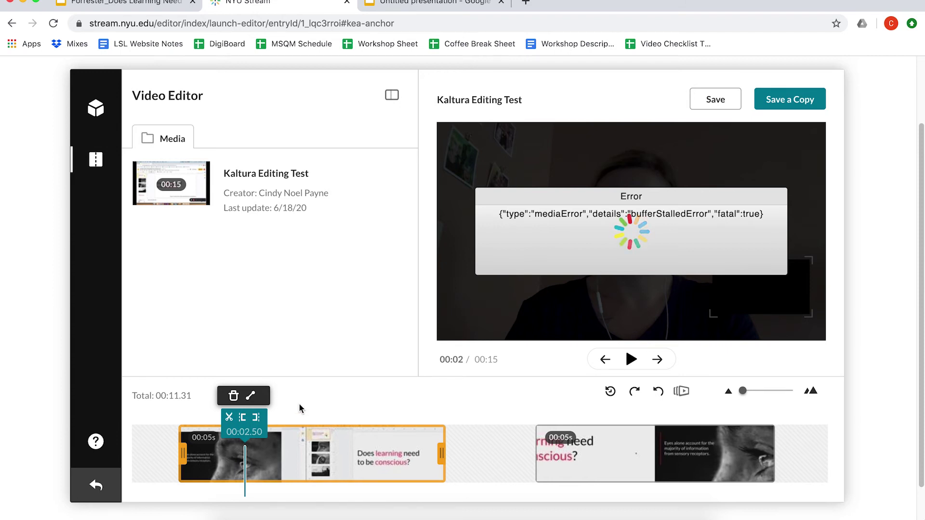
click(250, 397)
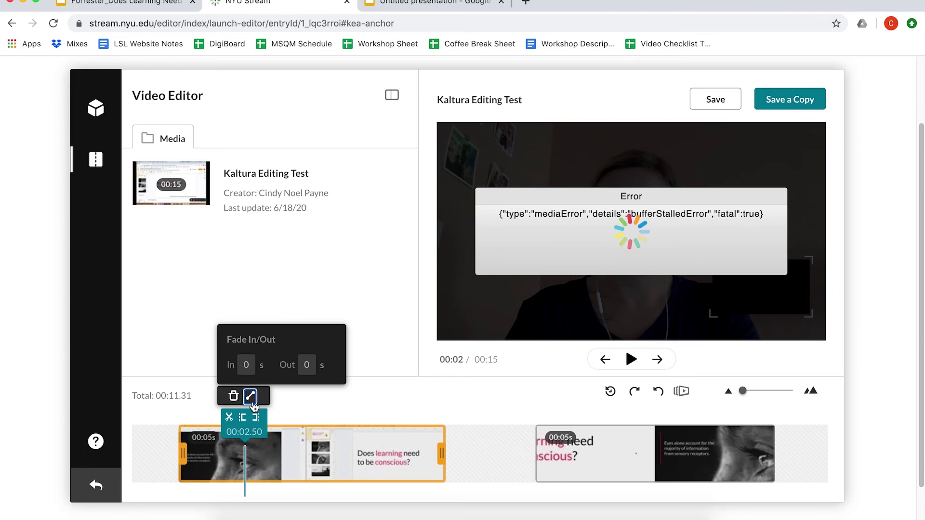
click(245, 366)
text(1)
click(342, 415)
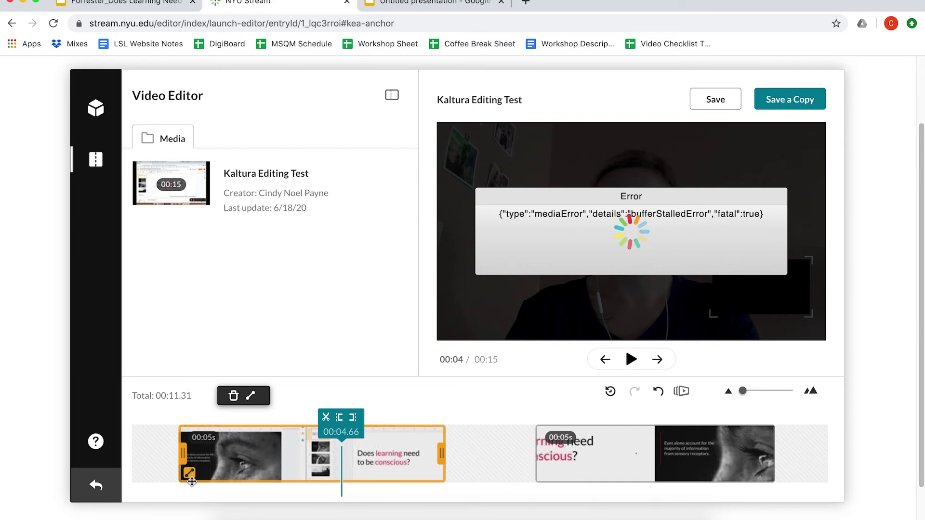
Set a 1-second fade-out on the second clip.
click(641, 453)
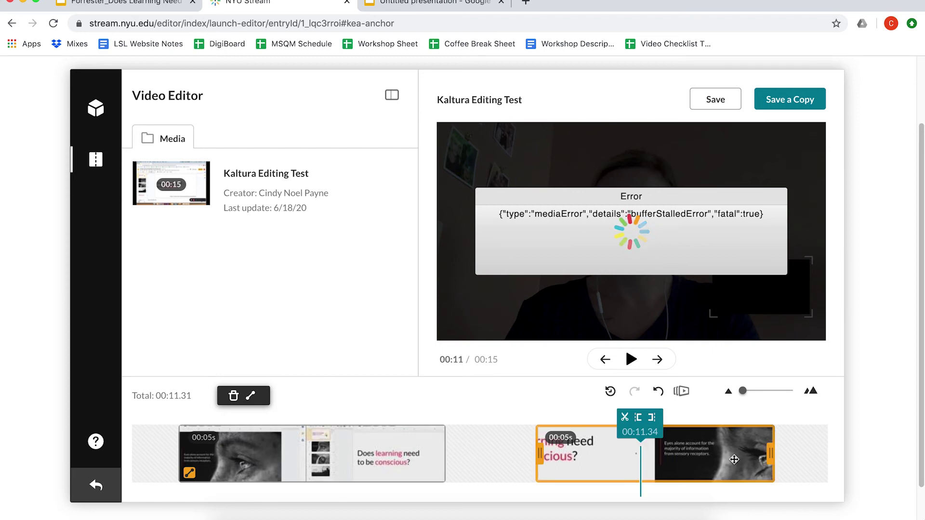
click(250, 400)
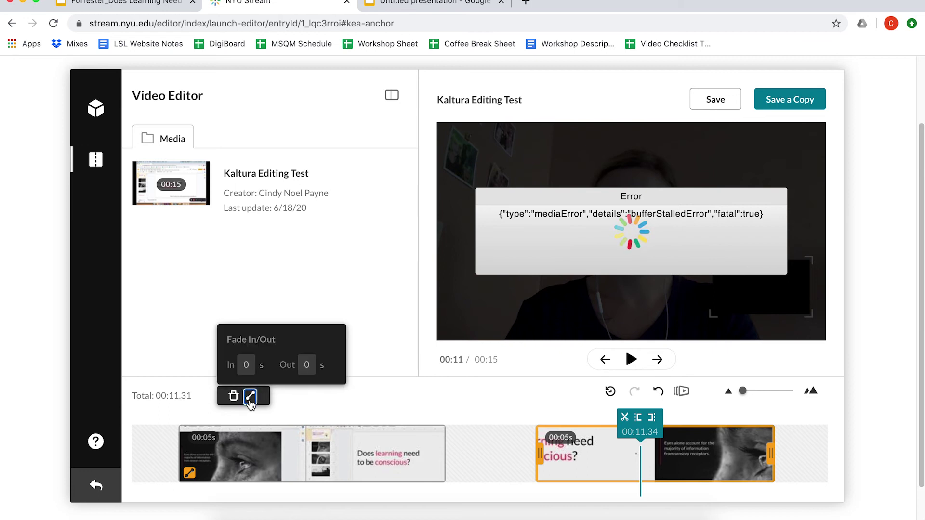
click(291, 366)
text(1)
click(393, 373)
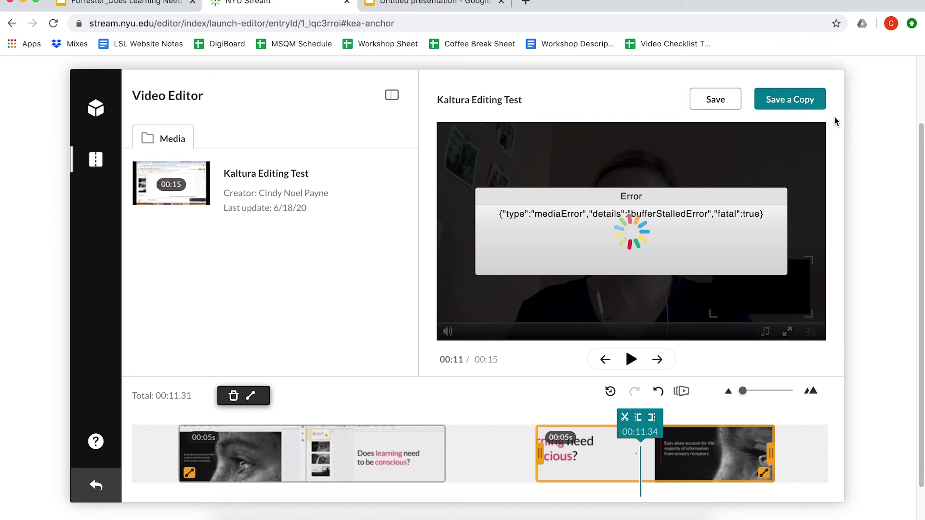
Save a copy titled 'Kaltura Editing Test V1' and go to My Media.
click(807, 108)
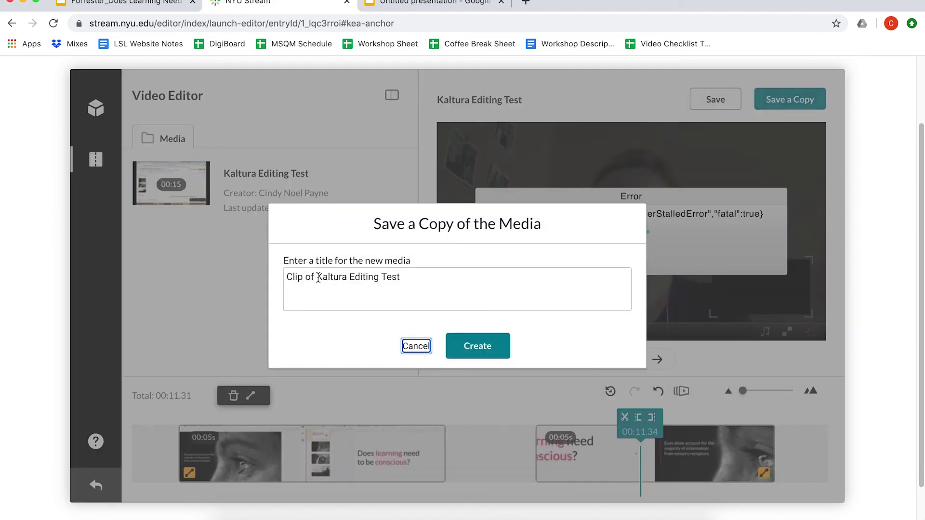
drag(317, 277, 252, 278)
key(BackSpace)
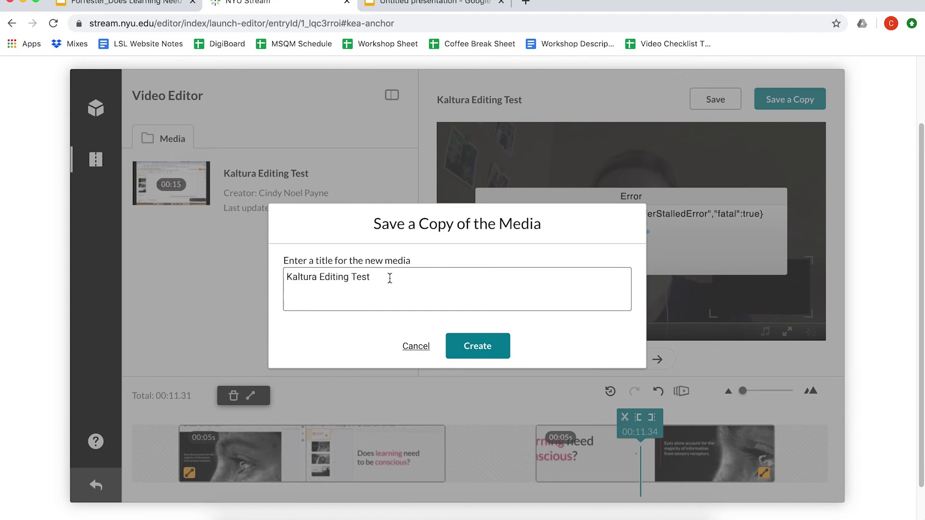
click(390, 278)
text(V1)
click(489, 347)
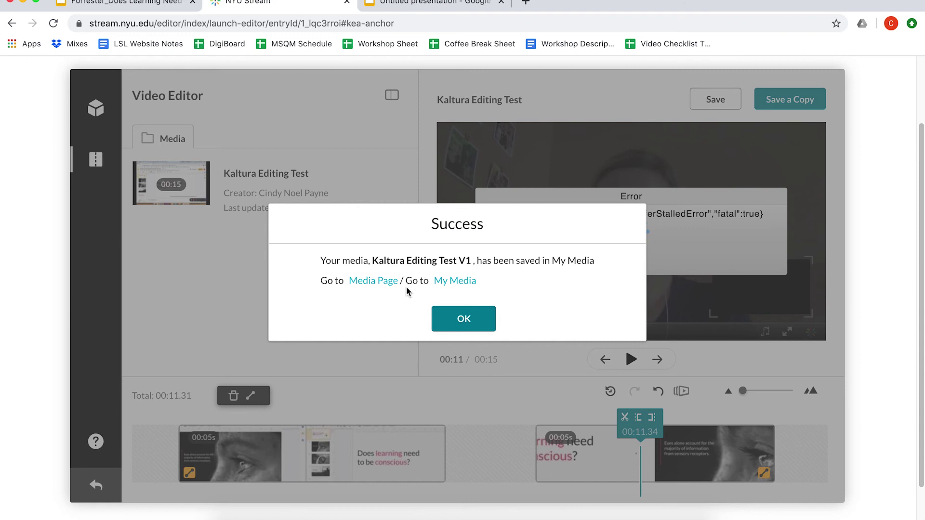
click(458, 283)
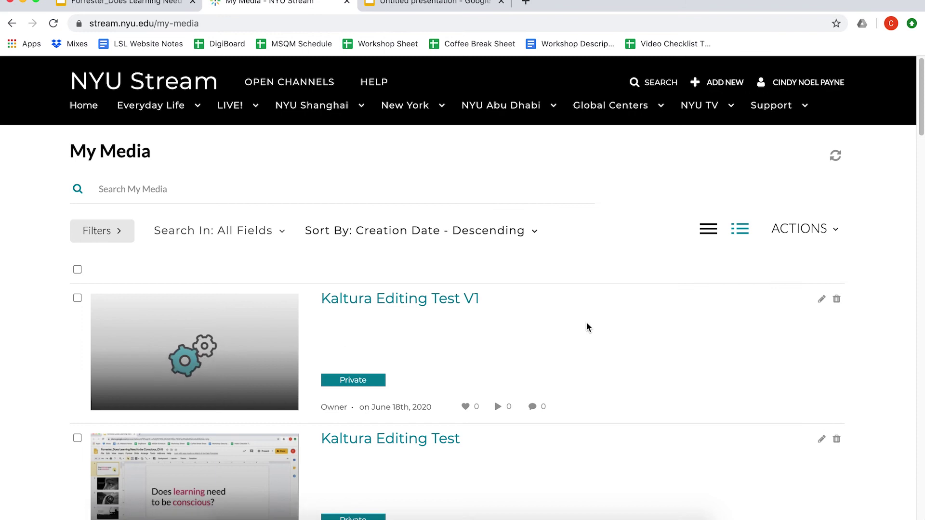
Reload My Media until the V1 copy finishes processing, then open its media page.
scroll(585, 323, down, 5)
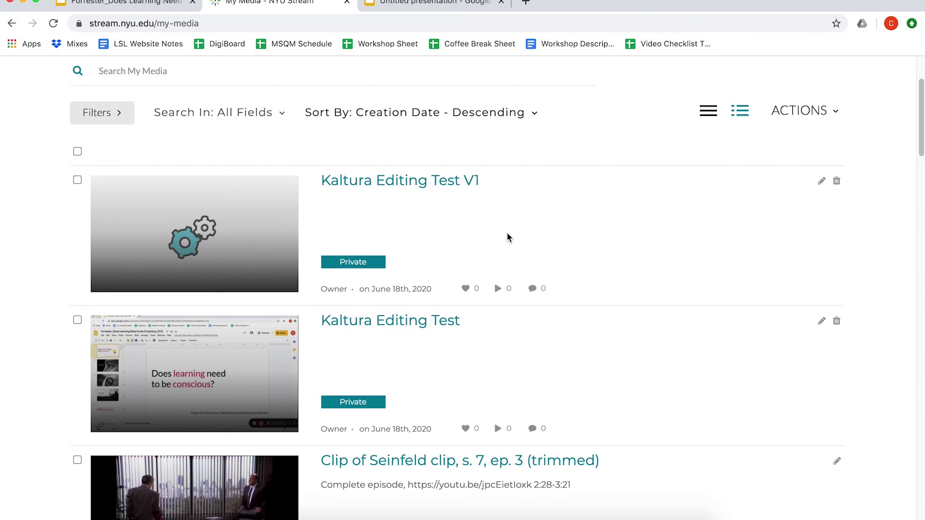
key(super+r)
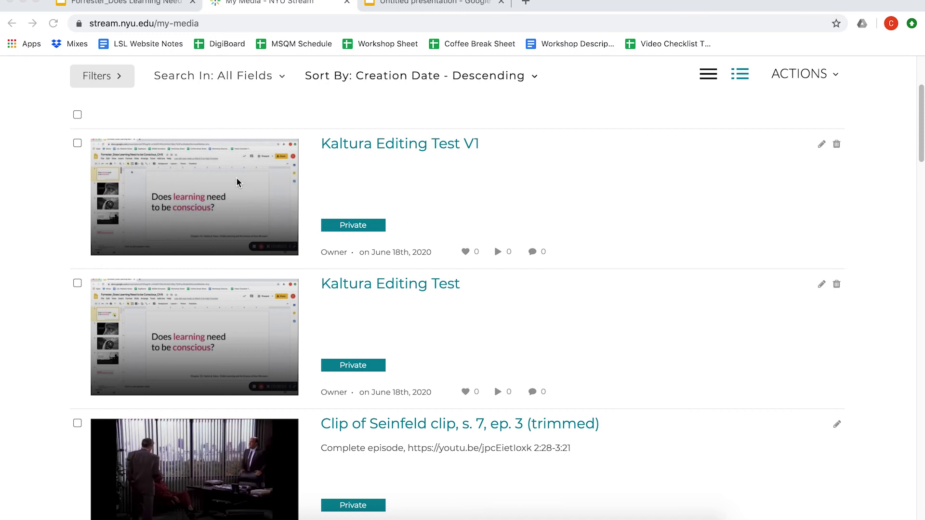
click(409, 146)
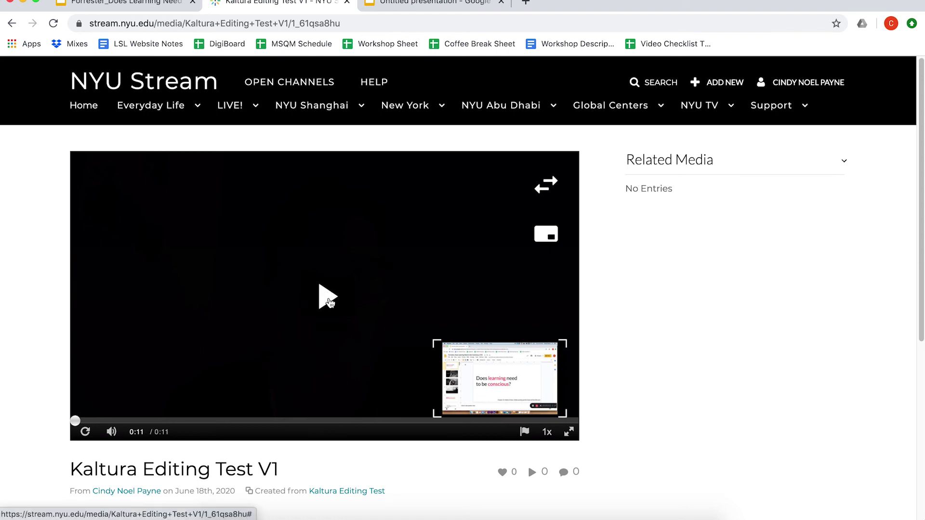
Play the Kaltura Editing Test V1 video through to its 0:11 end.
click(328, 301)
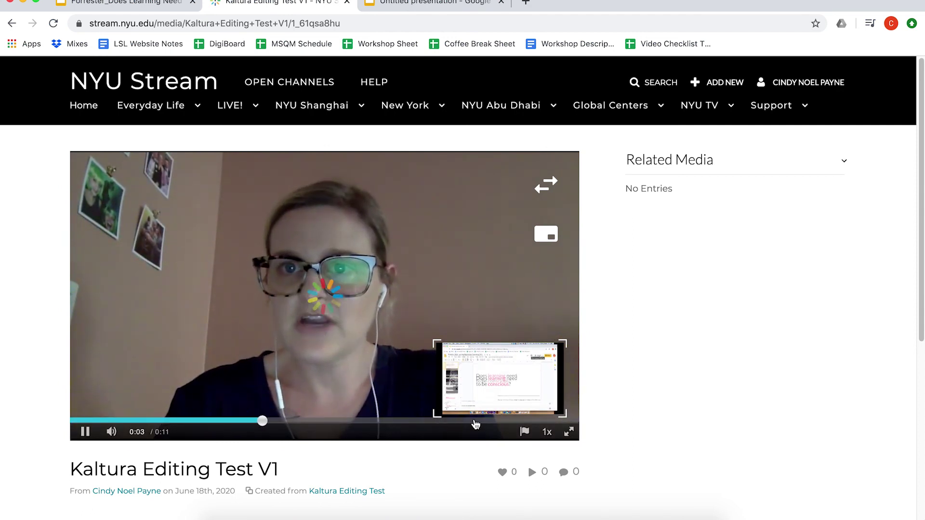
click(477, 421)
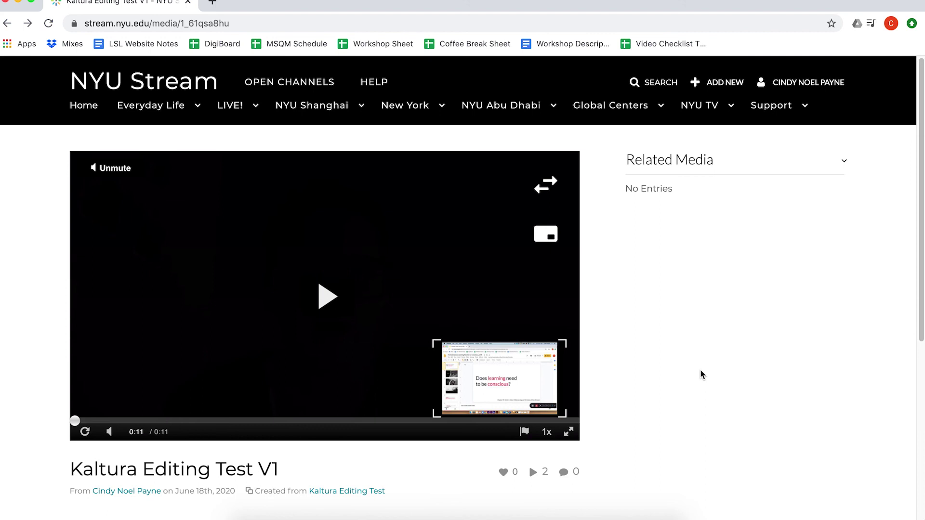
scroll(701, 370, down, 5)
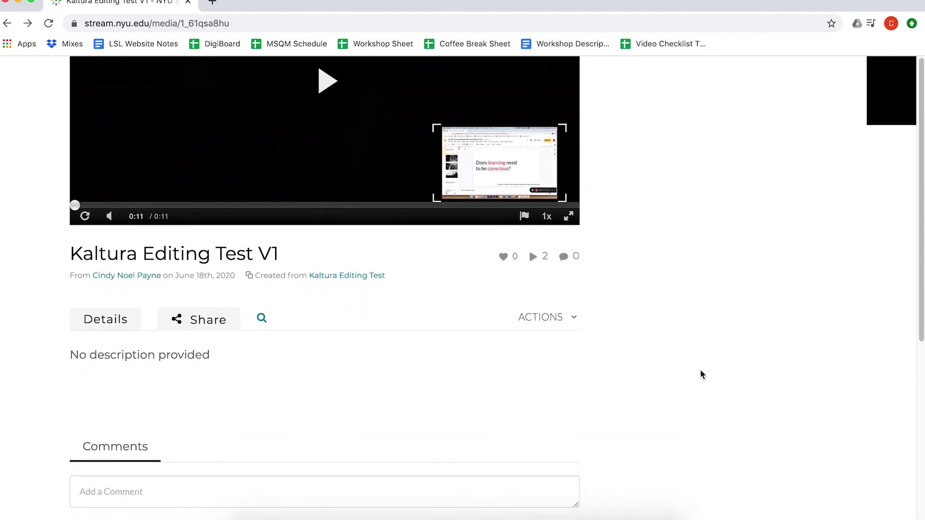
Set Kaltura Editing Test V1's publishing status from Private to Unlisted via Actions > Publish and save.
click(575, 319)
click(554, 367)
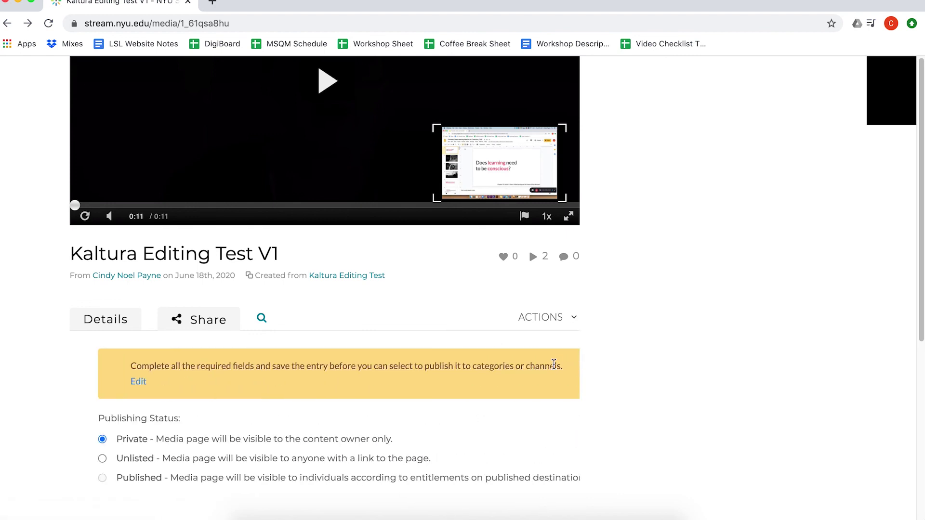
scroll(680, 361, down, 3)
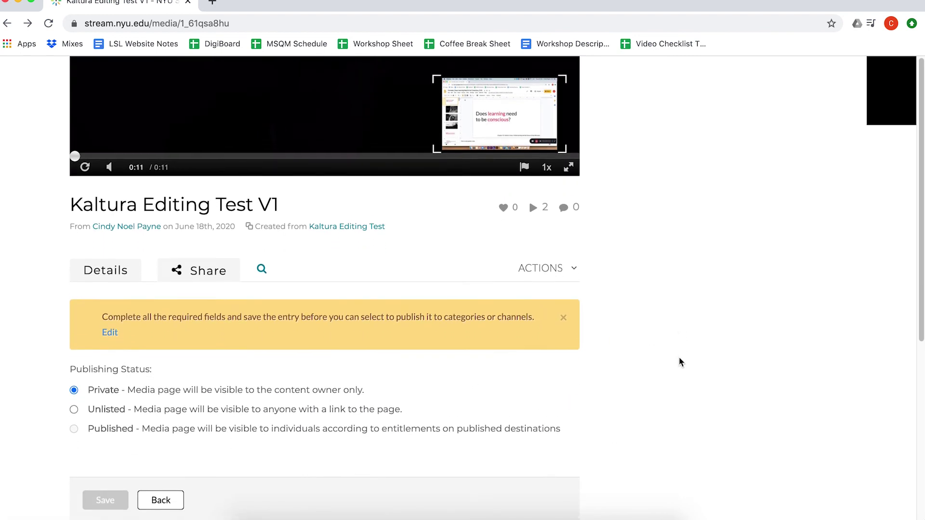
scroll(679, 362, down, 1)
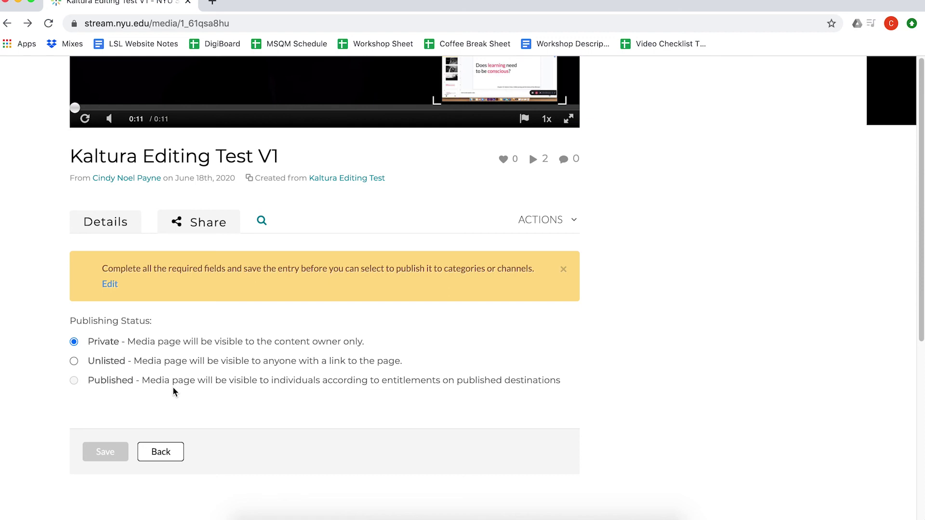
click(123, 367)
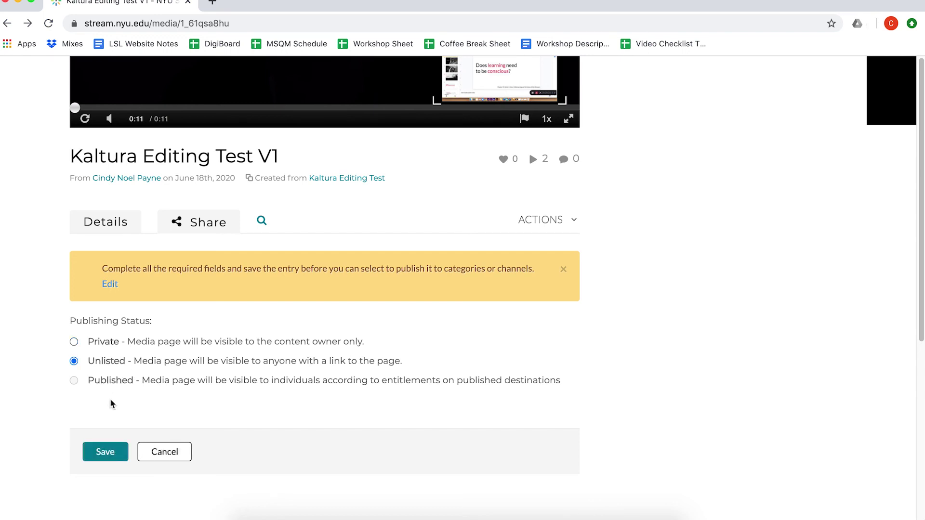
click(107, 449)
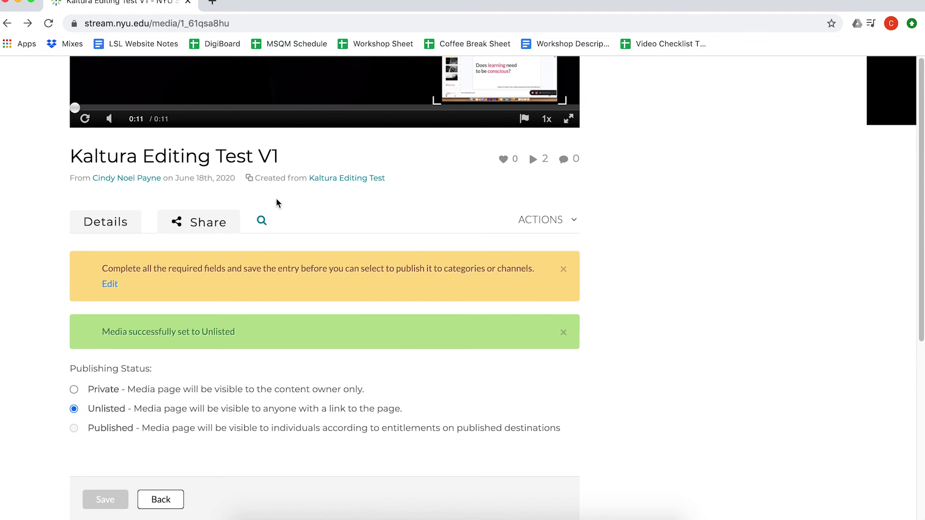
Show the Share tab's Link to Media Page URL for Kaltura Editing Test V1.
click(202, 222)
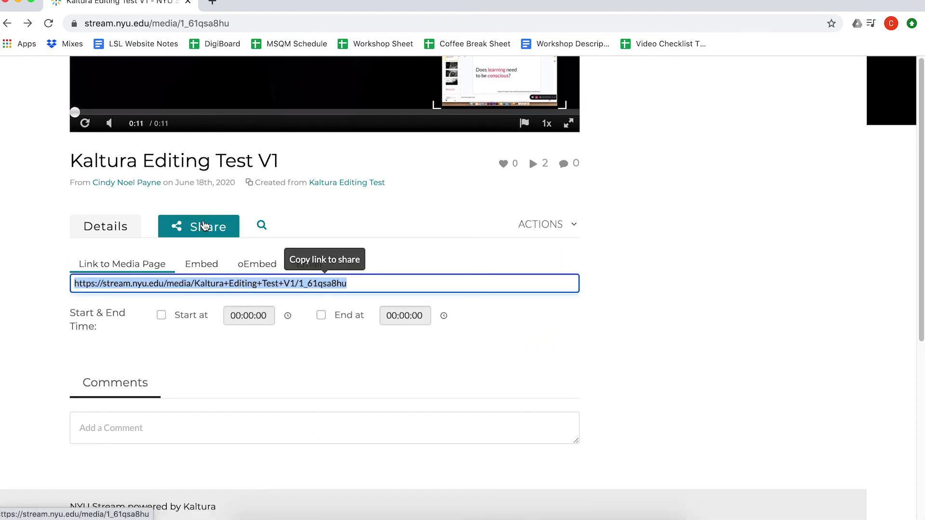